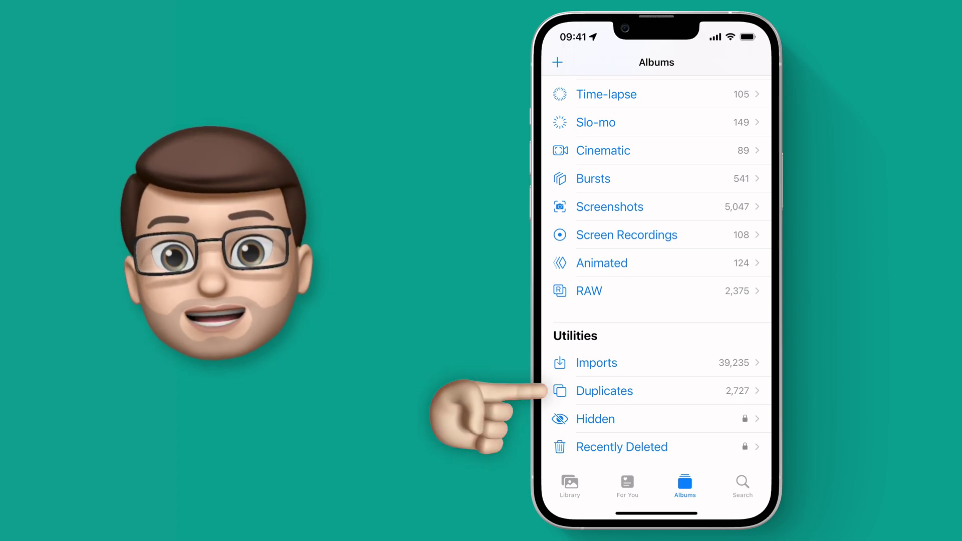
Open the Duplicates album to reach the 10 Jun 2021 sculpture photos.
{"action": "left_click", "coordinate": [605, 392]}
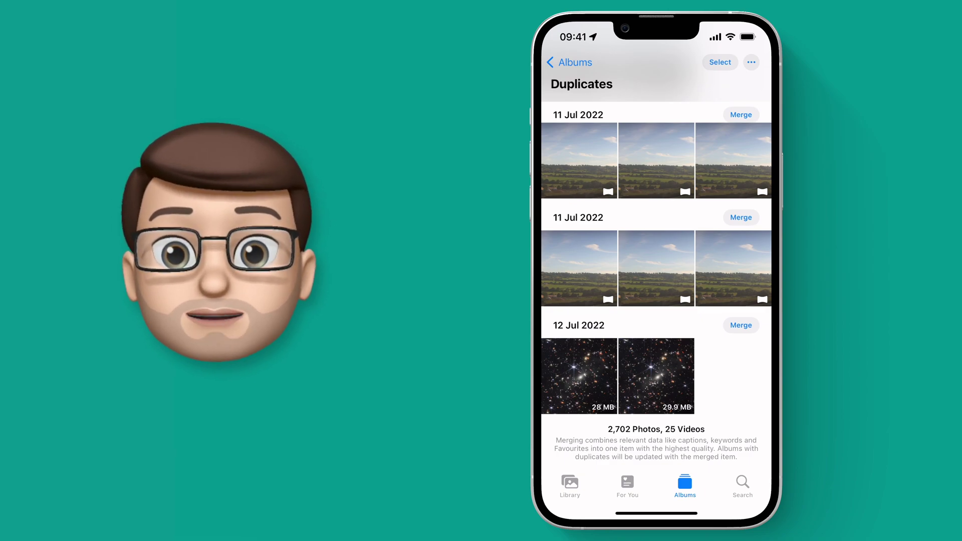
{"action": "scroll", "coordinate": [656, 286], "scroll_direction": "up", "scroll_amount": 5}
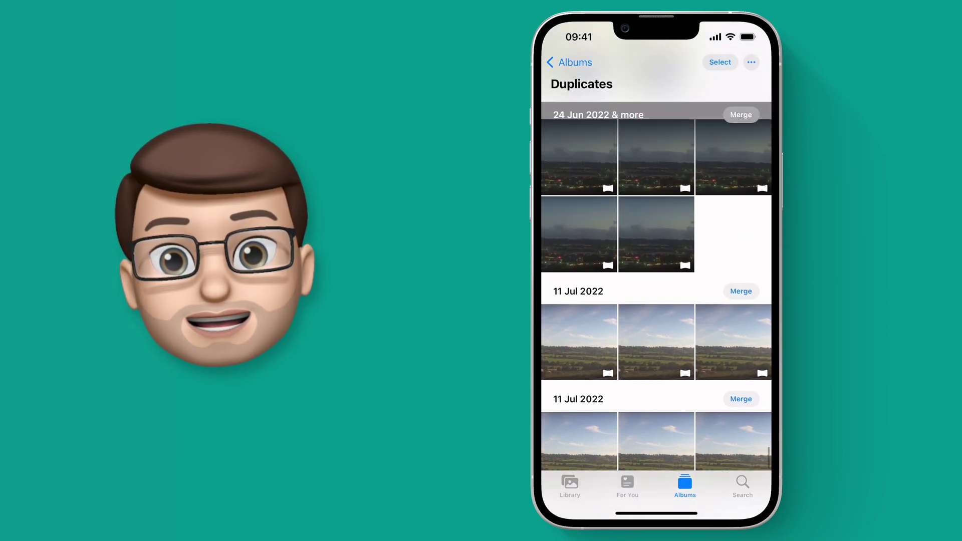
{"action": "scroll", "coordinate": [656, 287], "scroll_direction": "up", "scroll_amount": 5}
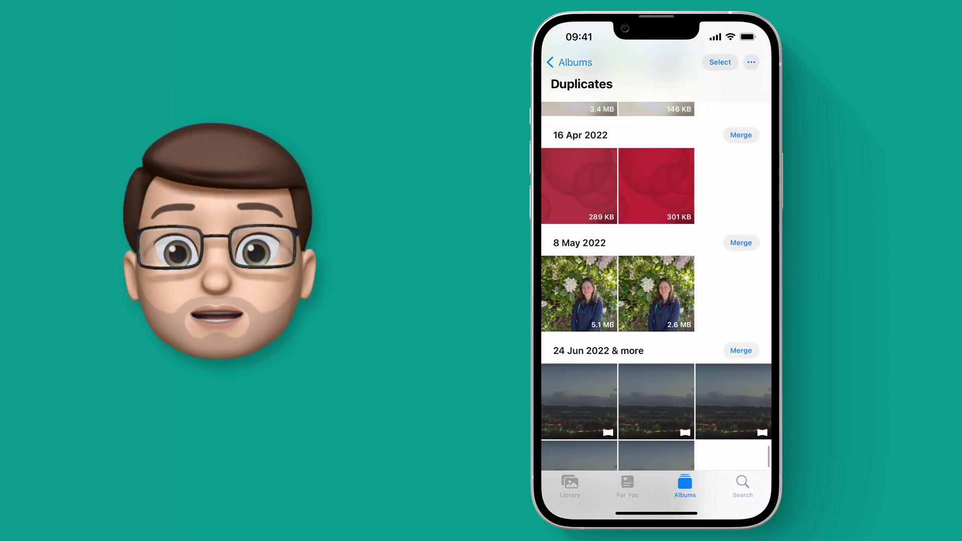
{"action": "scroll", "coordinate": [656, 300], "scroll_direction": "up", "scroll_amount": 3}
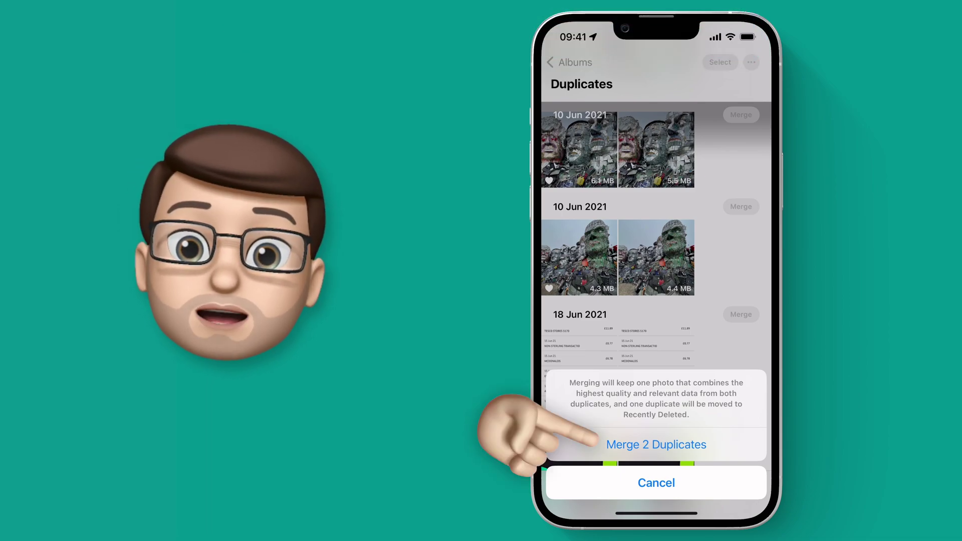
Merge two 10 Jun 2021 sculpture pairs, confirming Merge 2 Duplicates for each.
{"action": "left_click", "coordinate": [624, 445]}
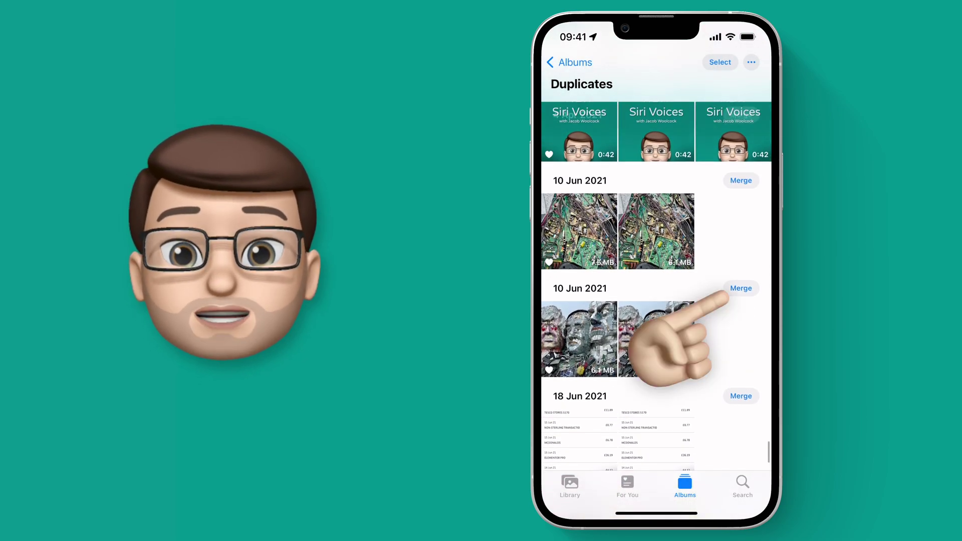
{"action": "left_click", "coordinate": [740, 288]}
{"action": "left_click", "coordinate": [640, 444]}
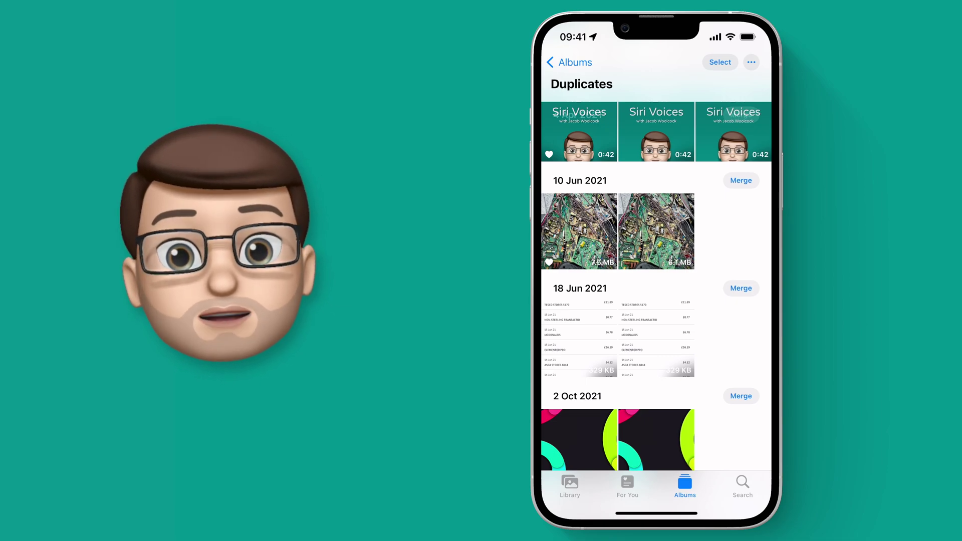
Select the 10 Jun, 18 Jun and 2 Oct 2021 groups and merge all six duplicates.
{"action": "left_click", "coordinate": [720, 63]}
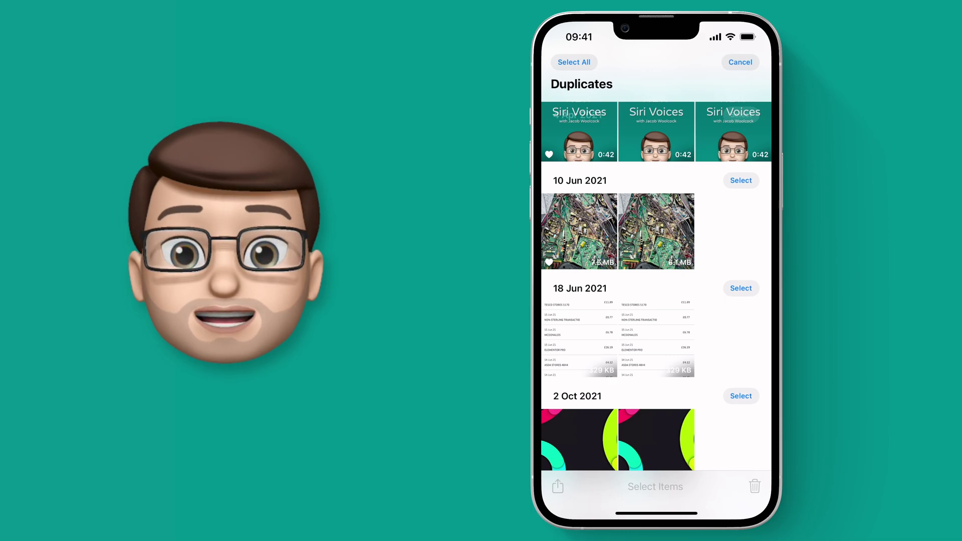
{"action": "left_click", "coordinate": [741, 181]}
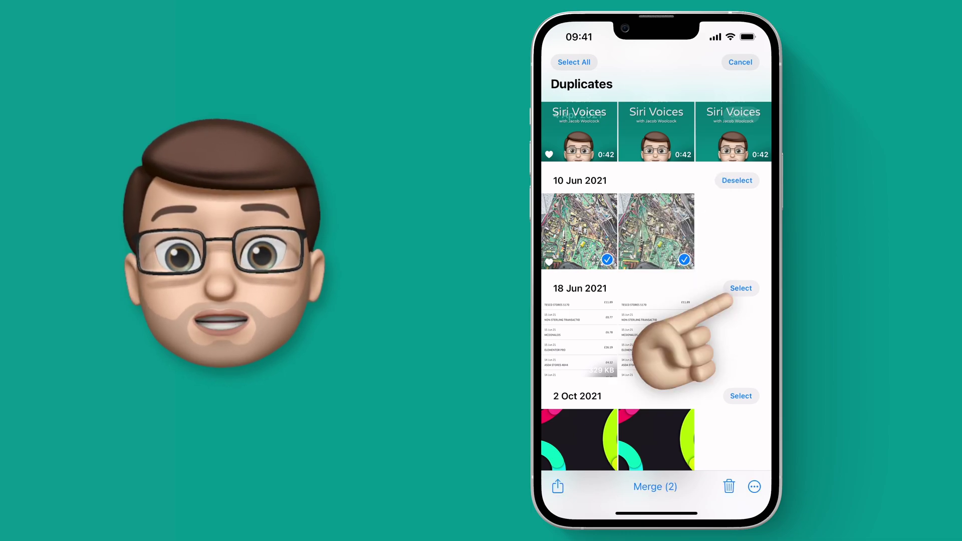
{"action": "left_click", "coordinate": [740, 288]}
{"action": "left_click", "coordinate": [740, 396]}
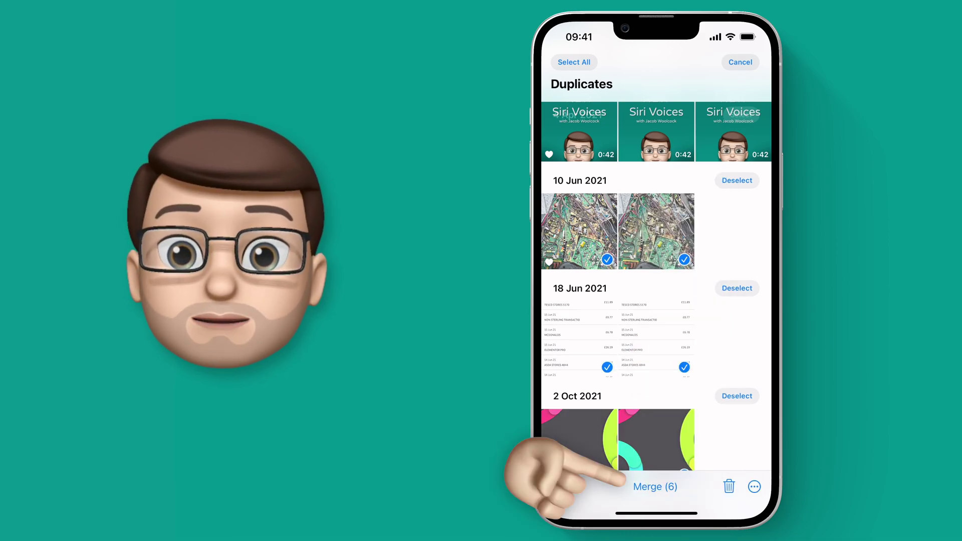
{"action": "left_click", "coordinate": [656, 486]}
{"action": "left_click", "coordinate": [592, 443]}
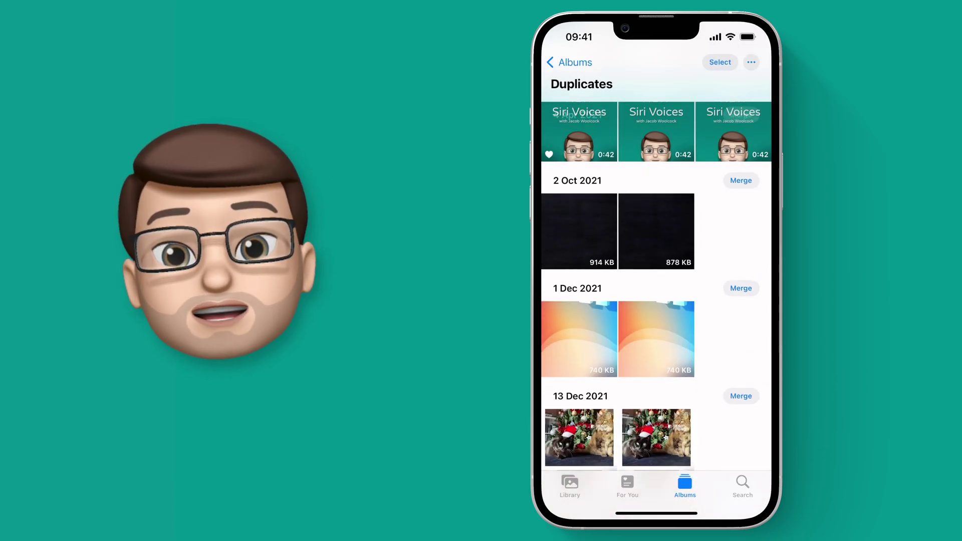
{"action": "scroll", "coordinate": [657, 286], "scroll_direction": "down", "scroll_amount": 15}
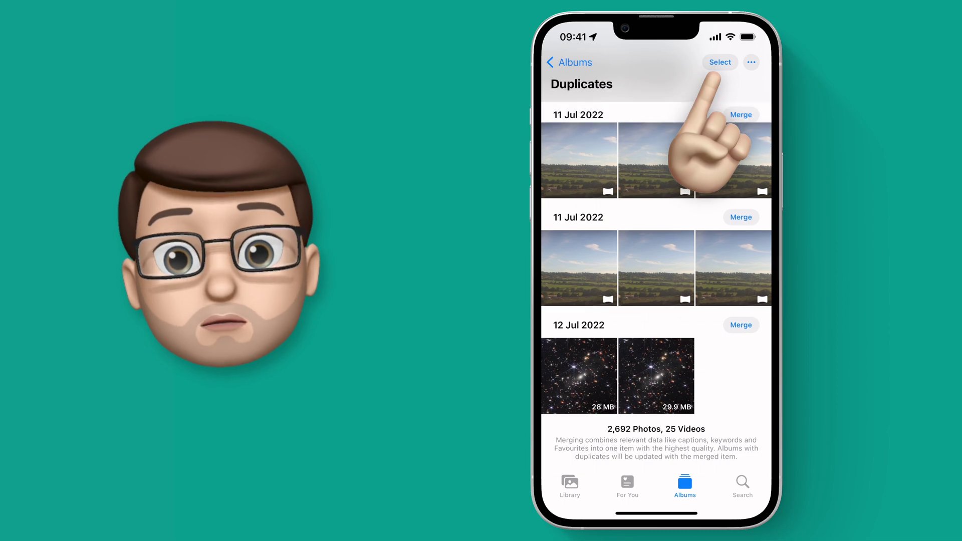
Select all remaining duplicates and merge all 2,717 in one batch.
{"action": "left_click", "coordinate": [720, 62]}
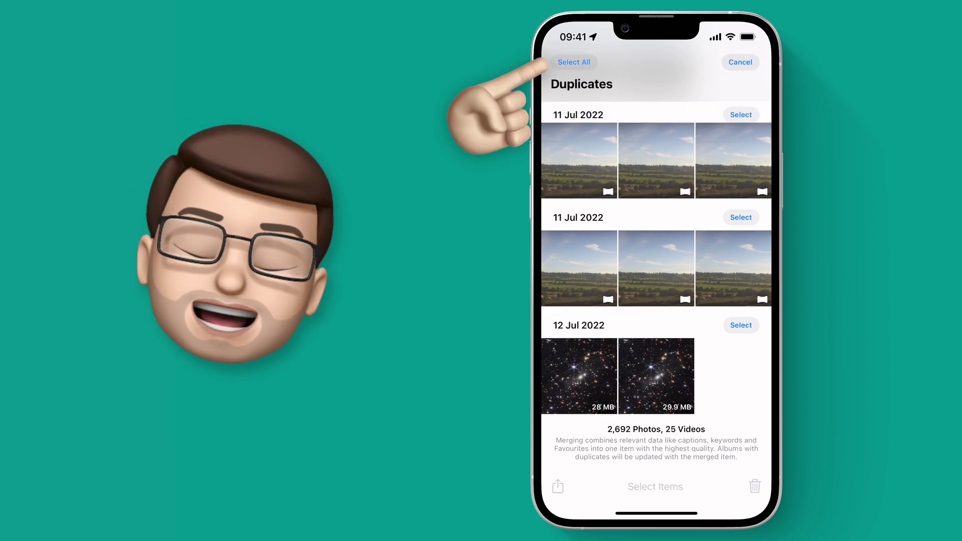
{"action": "left_click", "coordinate": [578, 62]}
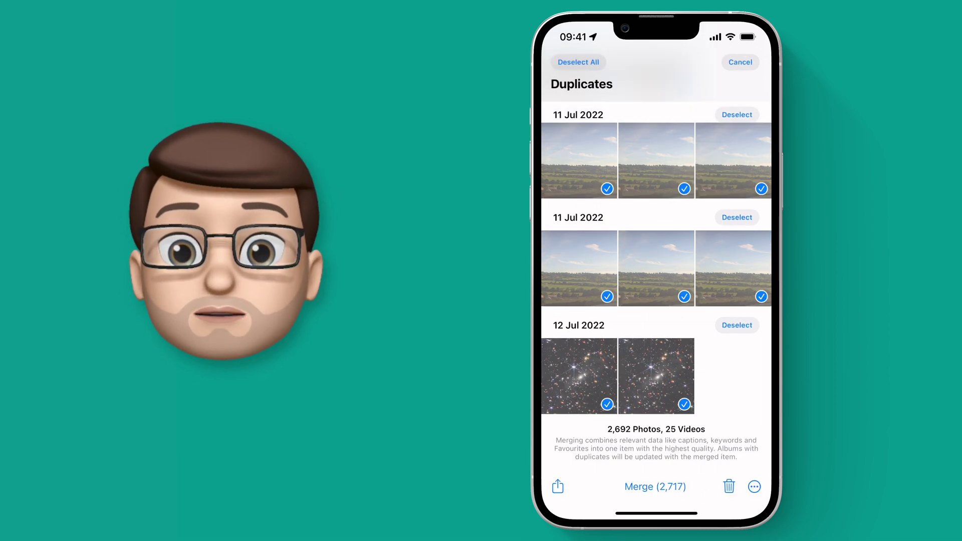
{"action": "left_click", "coordinate": [655, 486]}
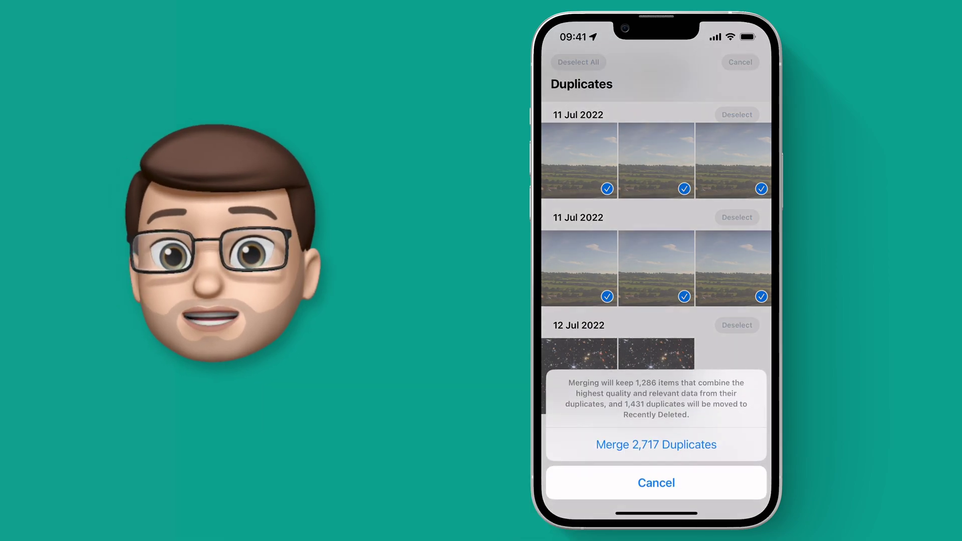
{"action": "left_click", "coordinate": [656, 444]}
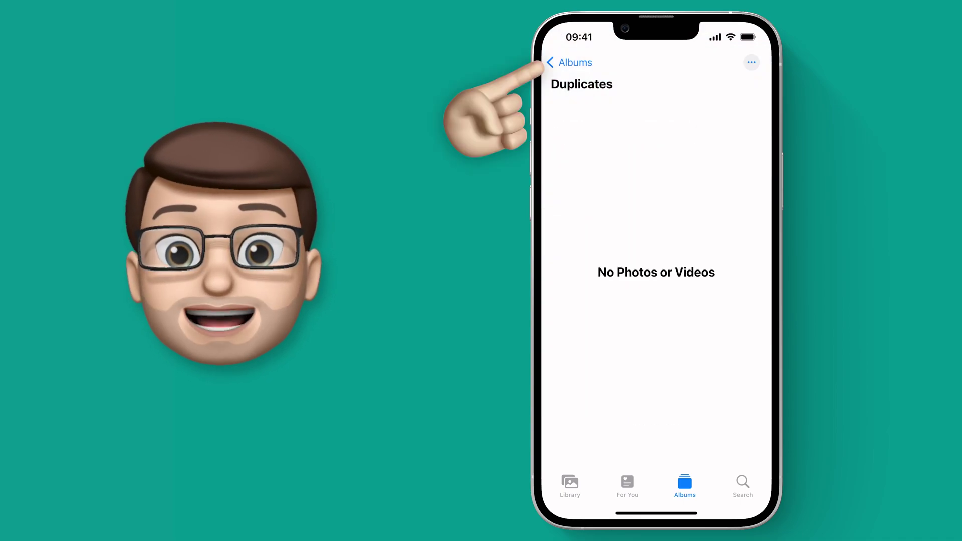
Go back to Albums, then view the Library showing 93,262 photos and 5,000 videos.
{"action": "left_click", "coordinate": [570, 62]}
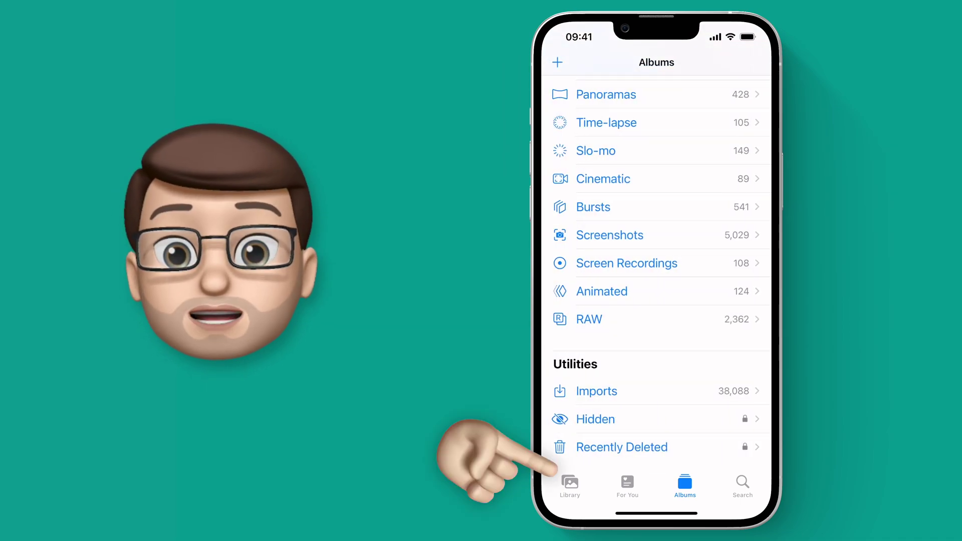
{"action": "left_click", "coordinate": [570, 485]}
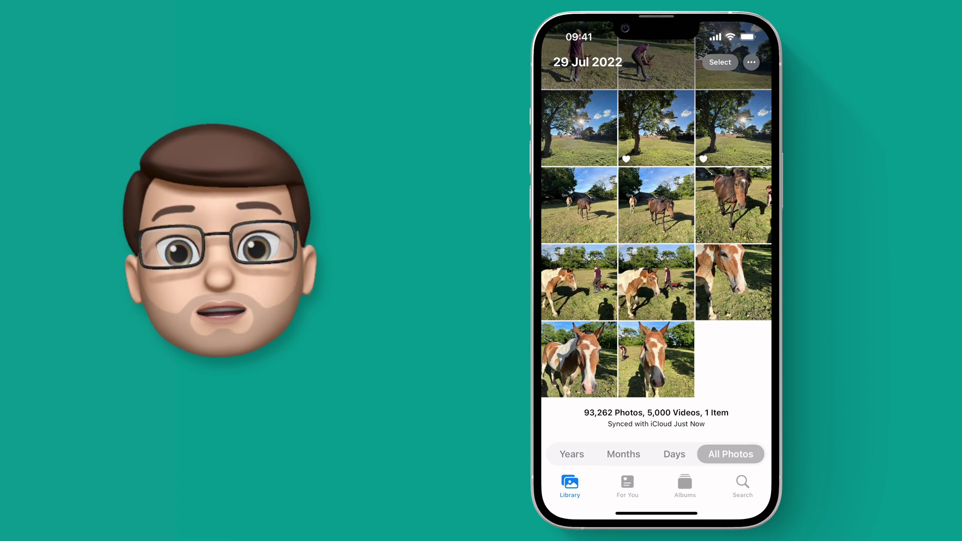